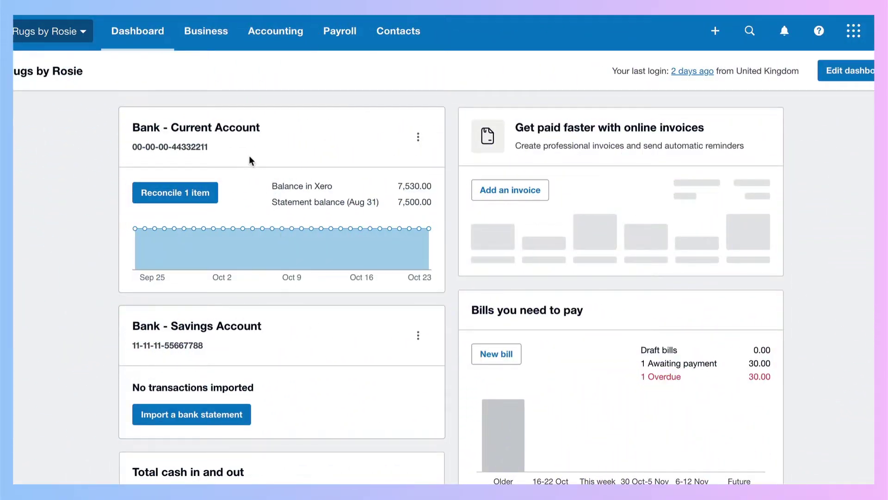
# Step: Open the Current Account transactions and filter them to the exact amount 1500.40
pyautogui.click(194, 131)
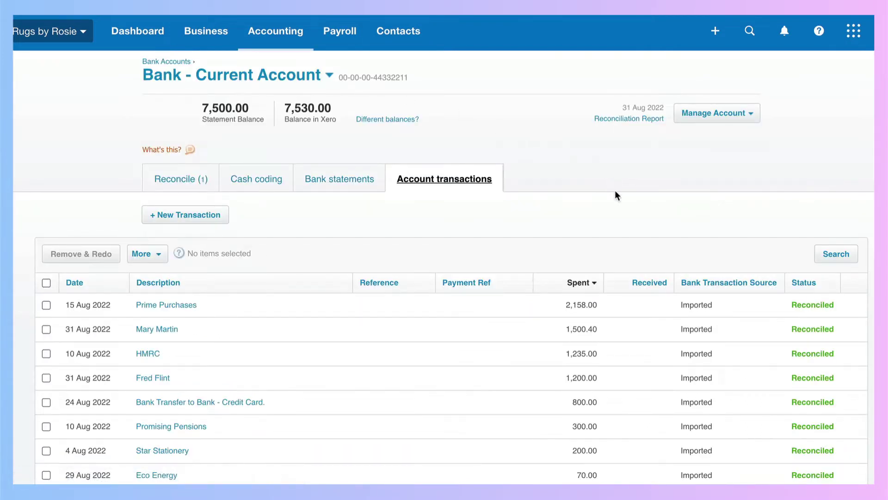
pyautogui.click(837, 257)
pyautogui.scroll(-3, 424, 272)
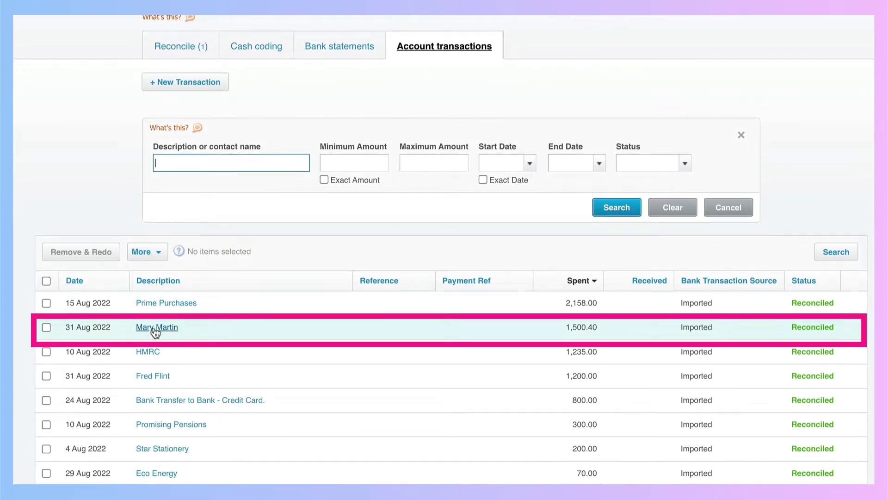
pyautogui.scroll(3, 156, 332)
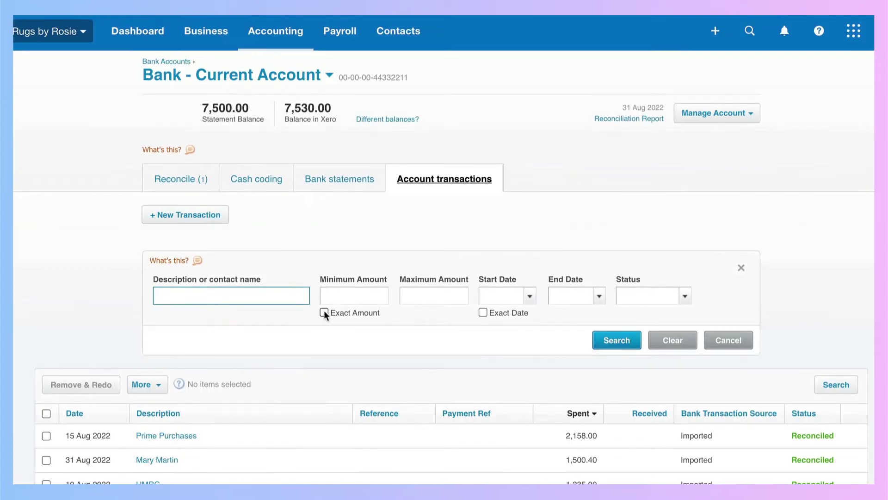
pyautogui.click(324, 312)
pyautogui.write('1500.40')
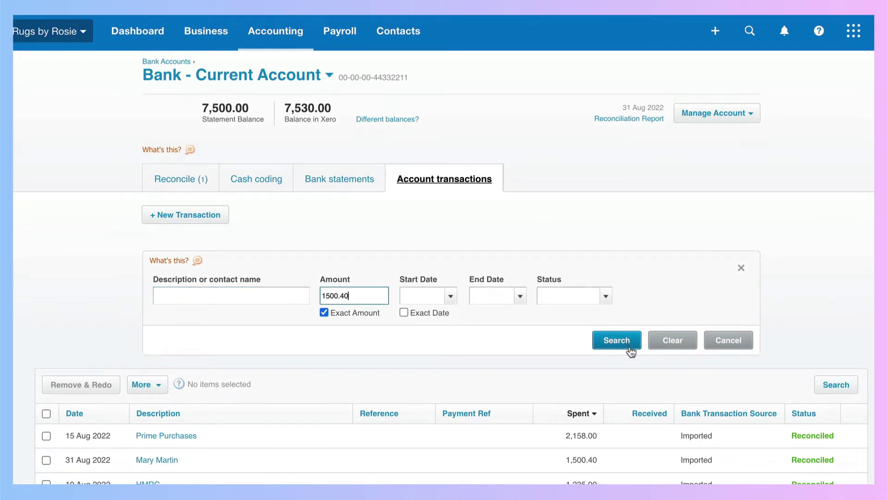
pyautogui.click(614, 342)
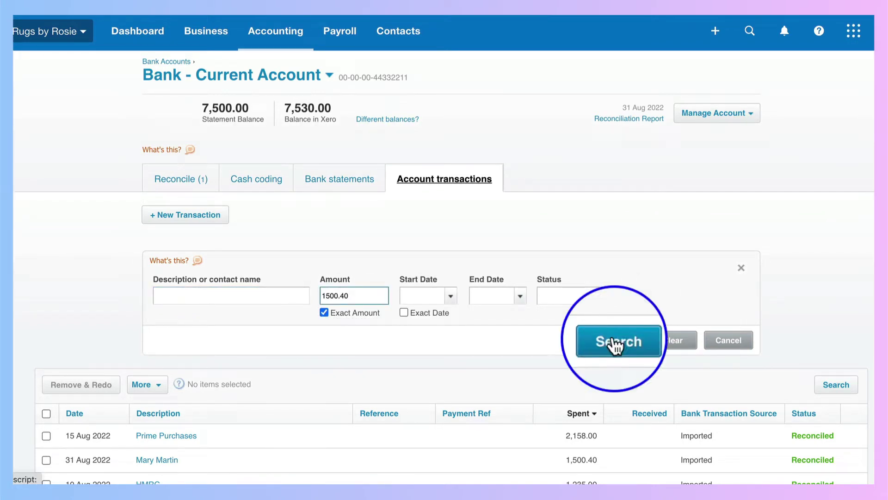
# Step: Clear the amount filter and search the transactions by the payee contact's name instead
pyautogui.click(672, 341)
pyautogui.click(173, 301)
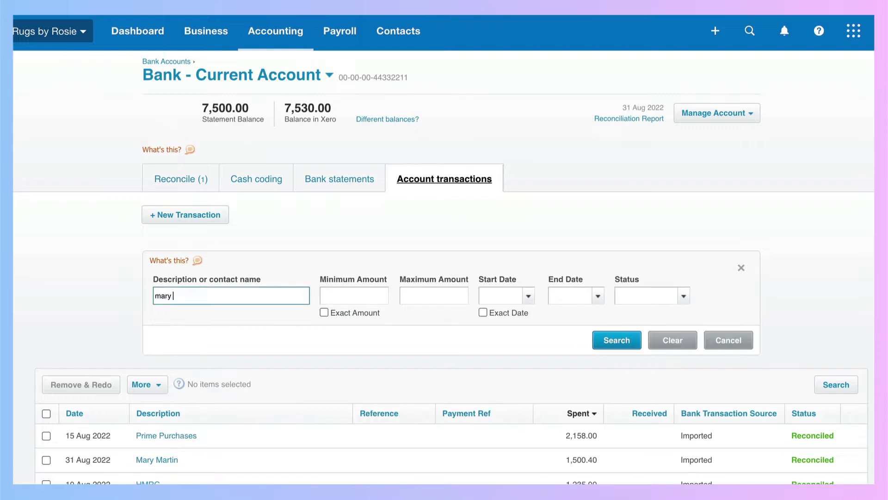
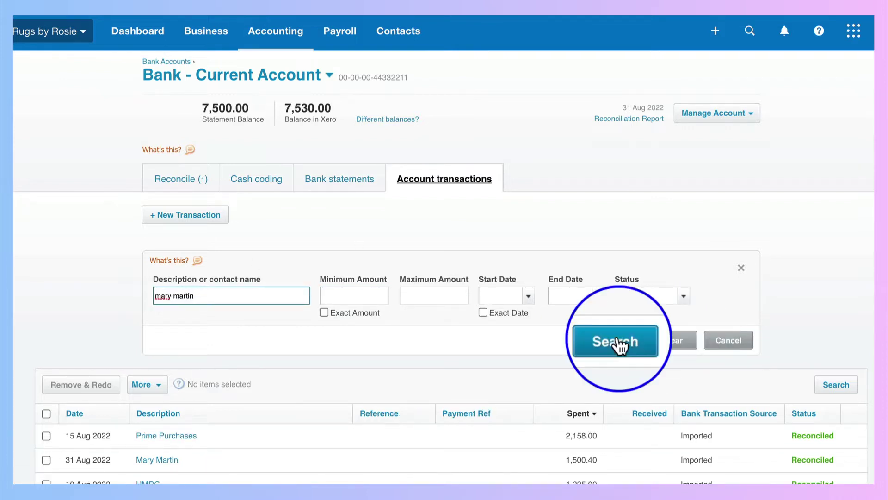
pyautogui.click(617, 341)
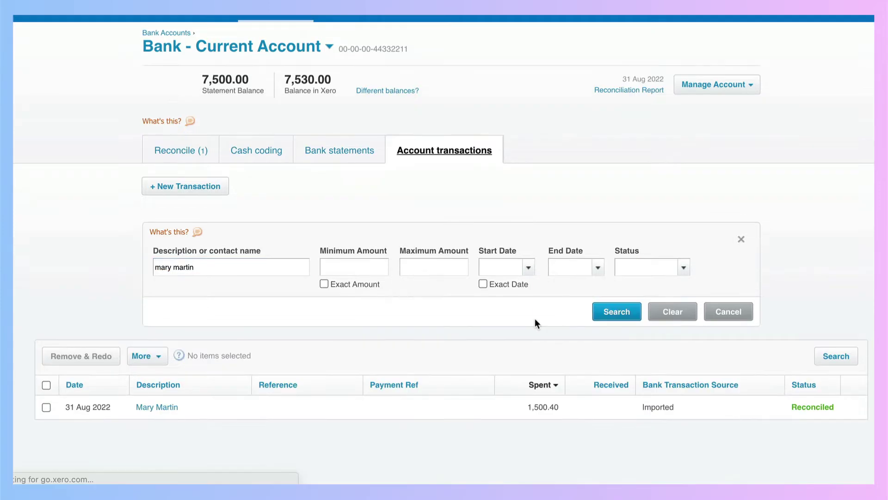
# Step: Clear the search to show all transactions and sort them by amount spent, largest first
pyautogui.click(676, 314)
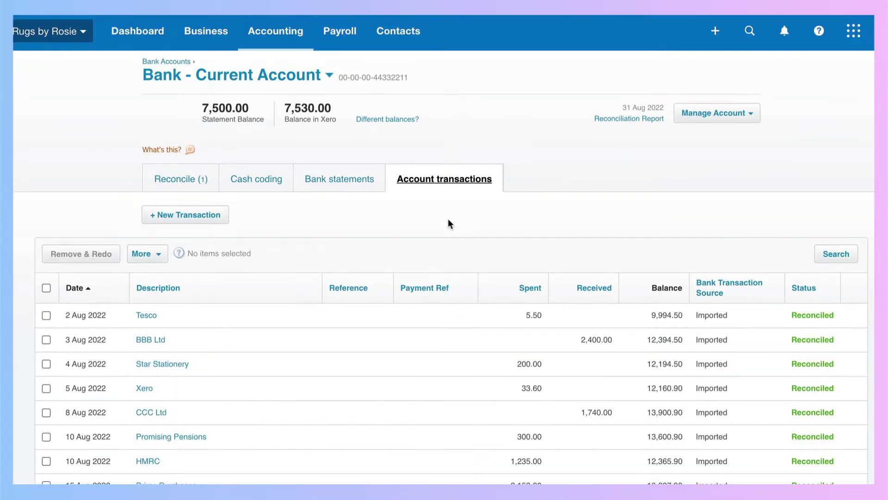
pyautogui.scroll(-4, 448, 218)
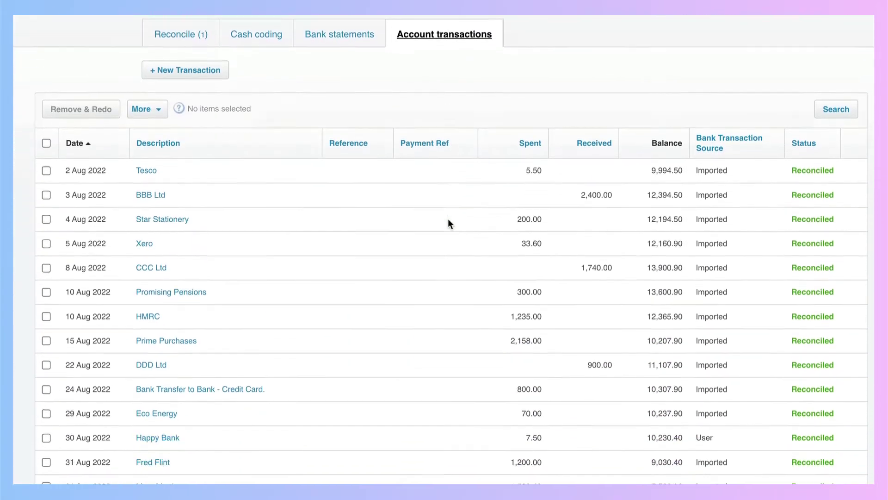
pyautogui.scroll(4, 449, 224)
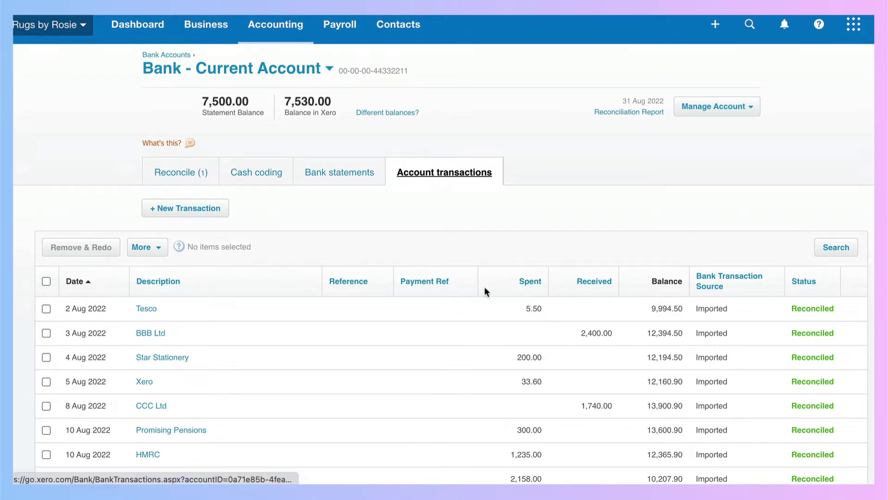
pyautogui.click(531, 283)
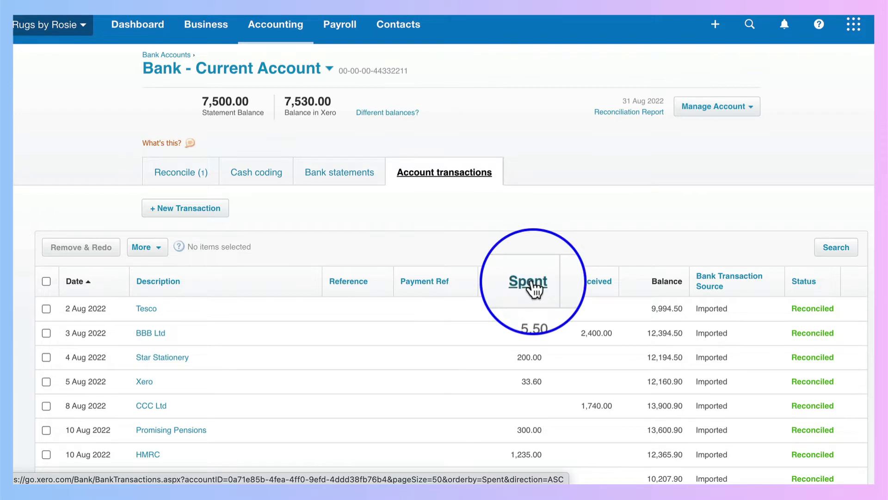
pyautogui.scroll(-3, 535, 289)
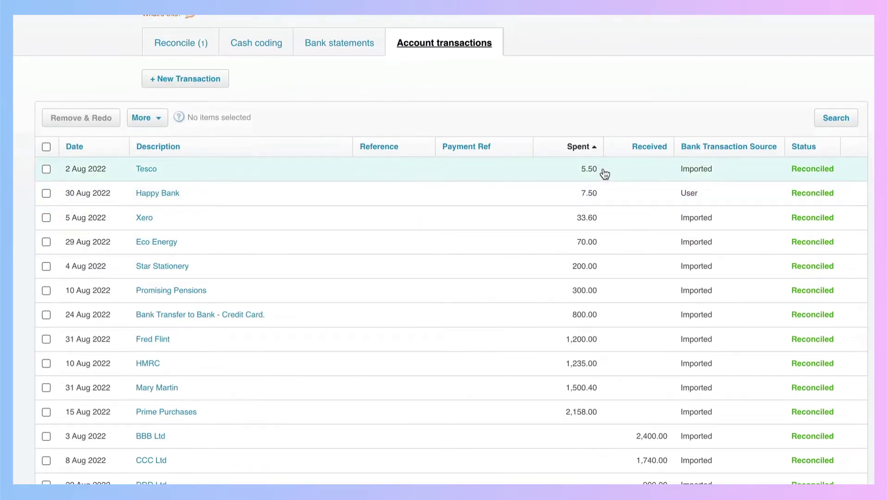
pyautogui.click(592, 145)
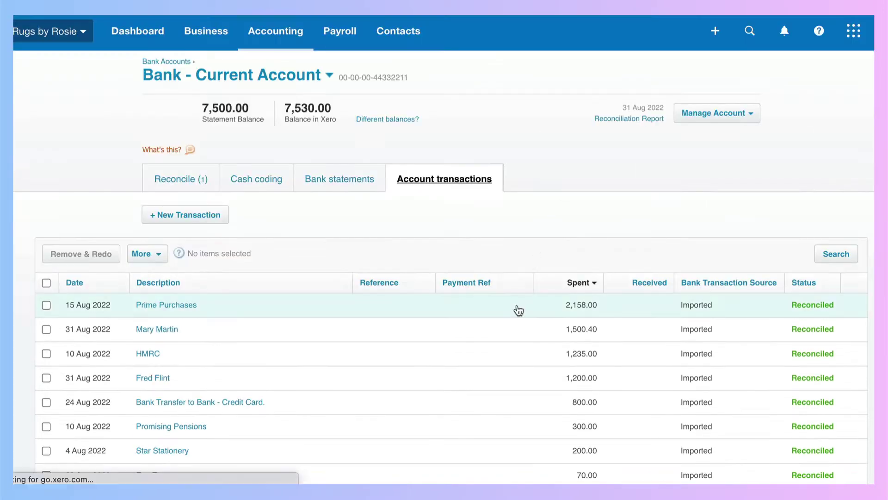
pyautogui.scroll(-3, 518, 310)
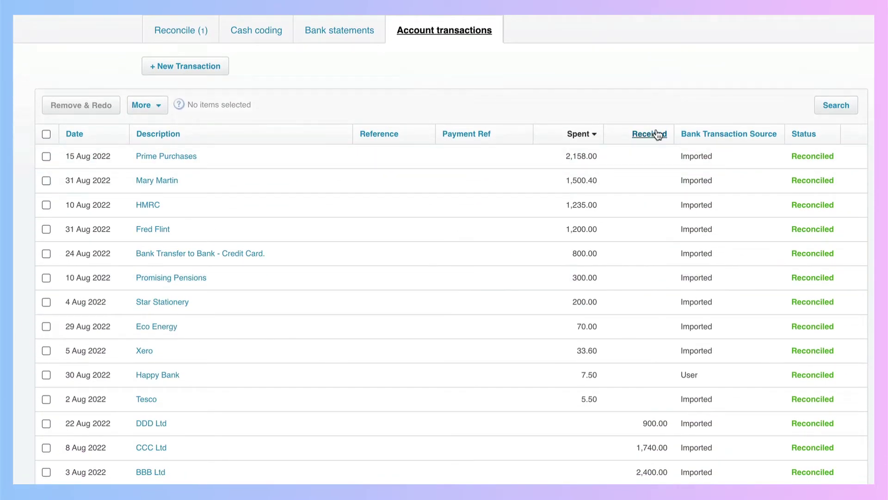
# Step: Re-sort the transactions by amount received, largest first, so 2,400.00 leads
pyautogui.click(659, 135)
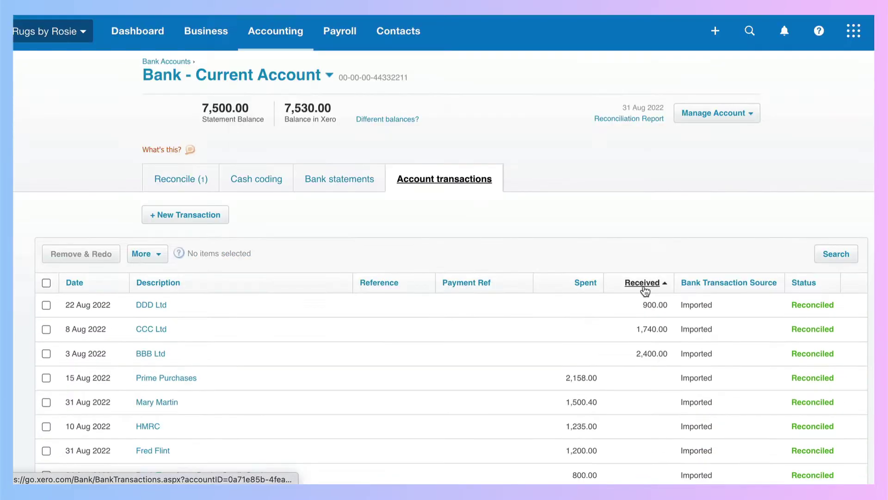
pyautogui.click(652, 283)
pyautogui.scroll(-5, 557, 333)
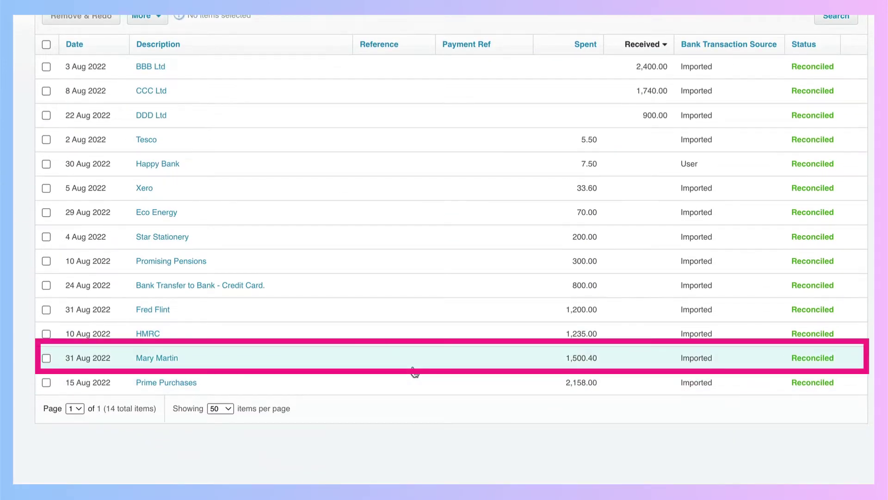
pyautogui.scroll(-1, 463, 370)
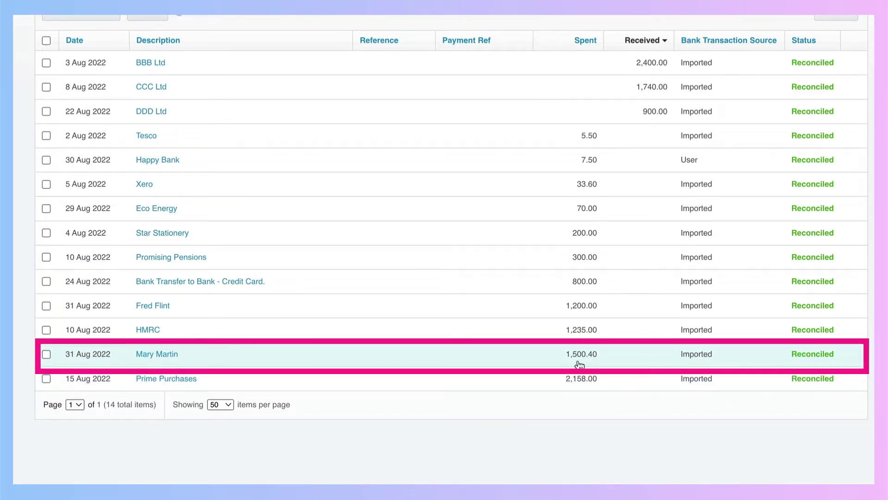
pyautogui.scroll(5, 579, 365)
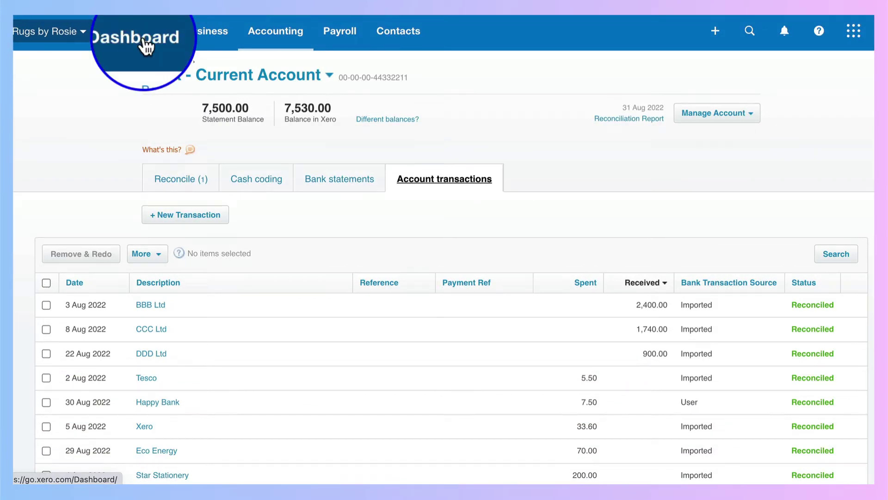
# Step: From the dashboard, search Xero for 1500.40 and open the matching Spend Money transaction
pyautogui.click(144, 43)
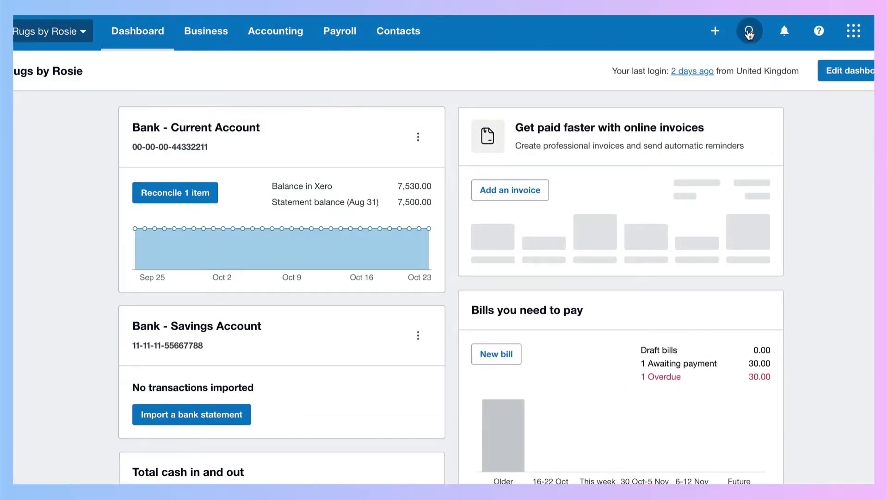
pyautogui.click(749, 42)
pyautogui.write('1500.')
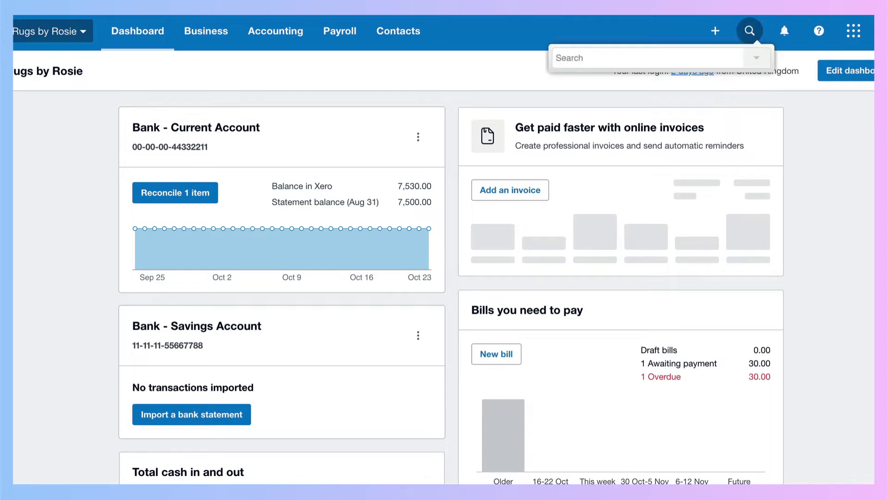
pyautogui.write('40')
pyautogui.click(631, 131)
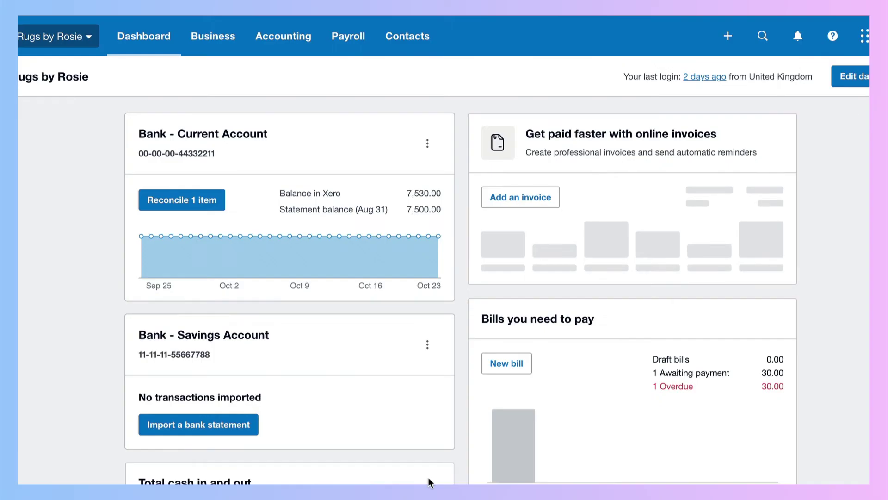
# Step: Bring up August's figures on the Total cash in and out chart: 5,040 in, 7,510 out
pyautogui.scroll(-3, 428, 481)
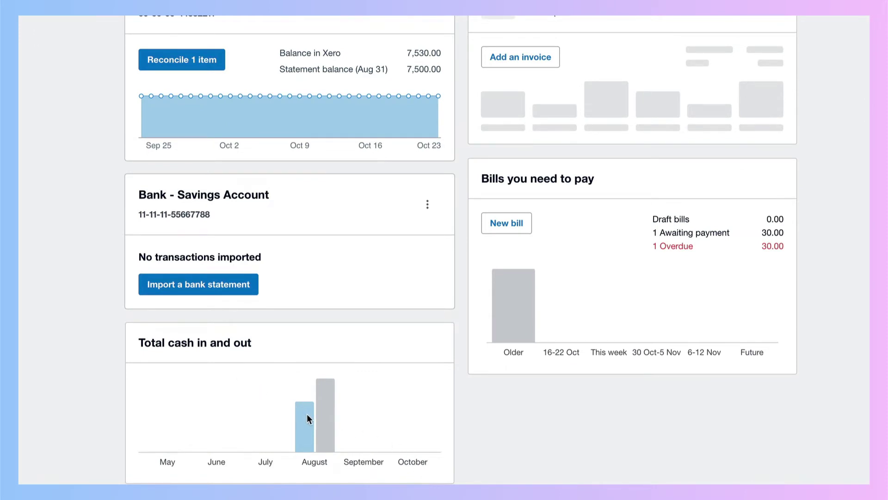
pyautogui.moveTo(305, 416)
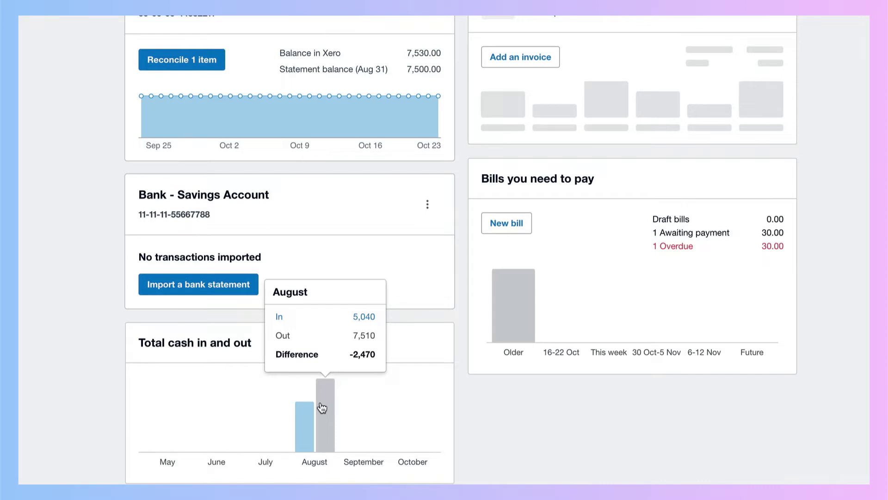
# Step: Open the August 2022 Bank Summary report and drill into the Current Account's transaction list
pyautogui.click(323, 407)
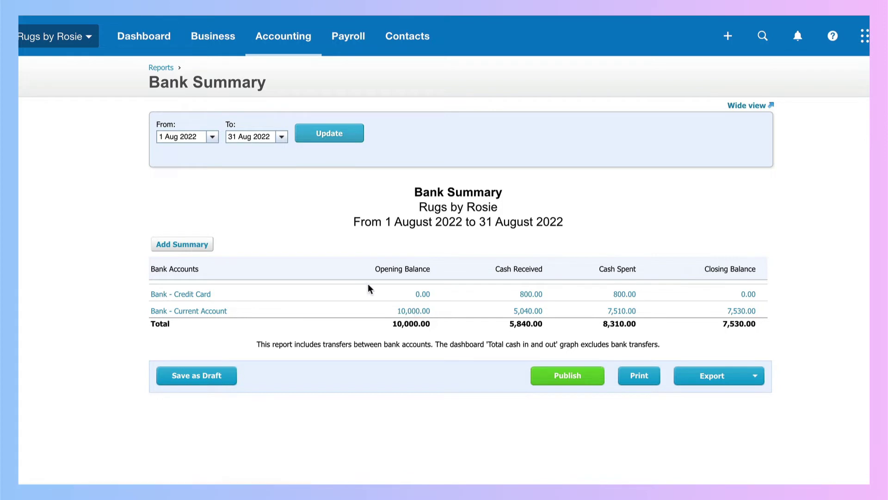
pyautogui.moveTo(406, 314)
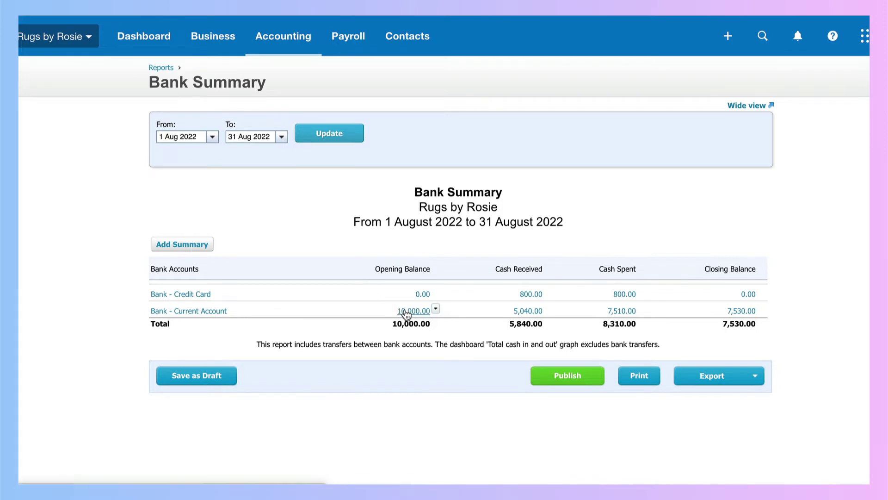
pyautogui.moveTo(192, 313)
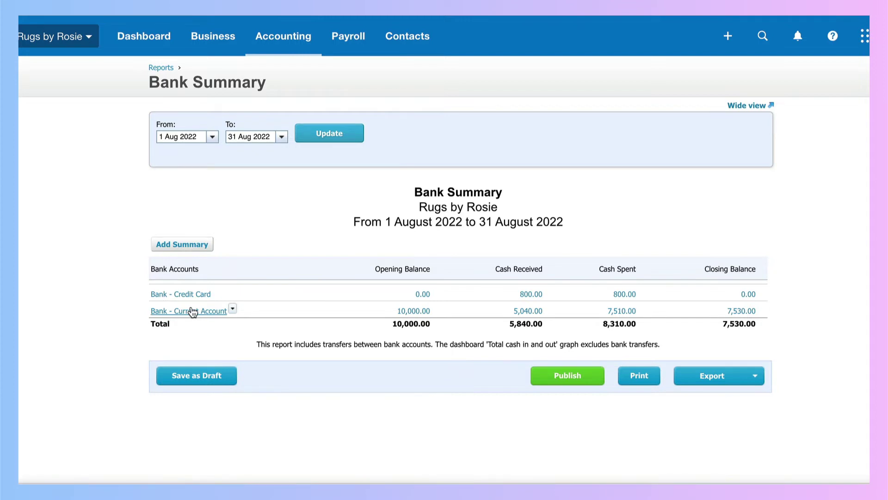
pyautogui.click(192, 313)
pyautogui.scroll(-2, 324, 364)
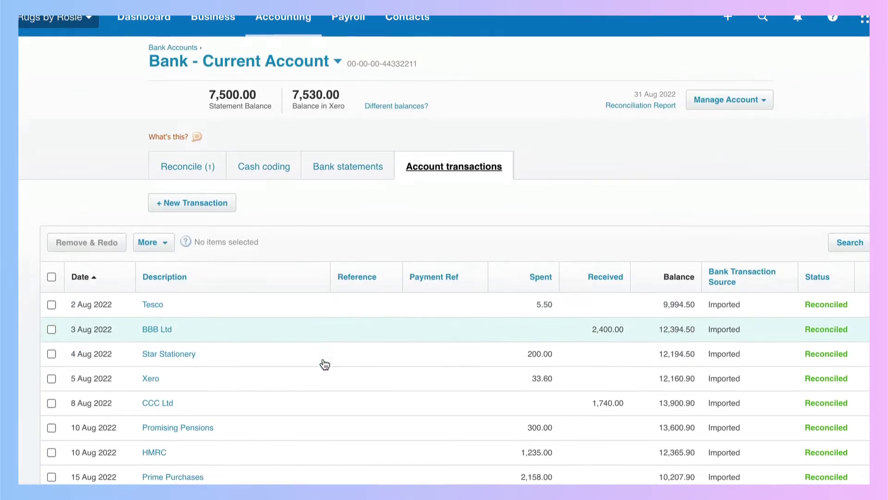
pyautogui.scroll(-2, 325, 364)
pyautogui.scroll(-3, 325, 364)
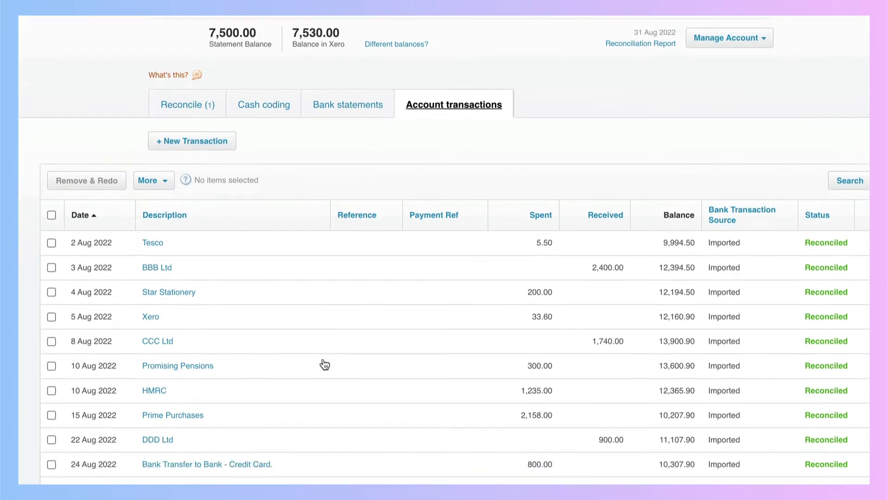
pyautogui.scroll(-6, 325, 364)
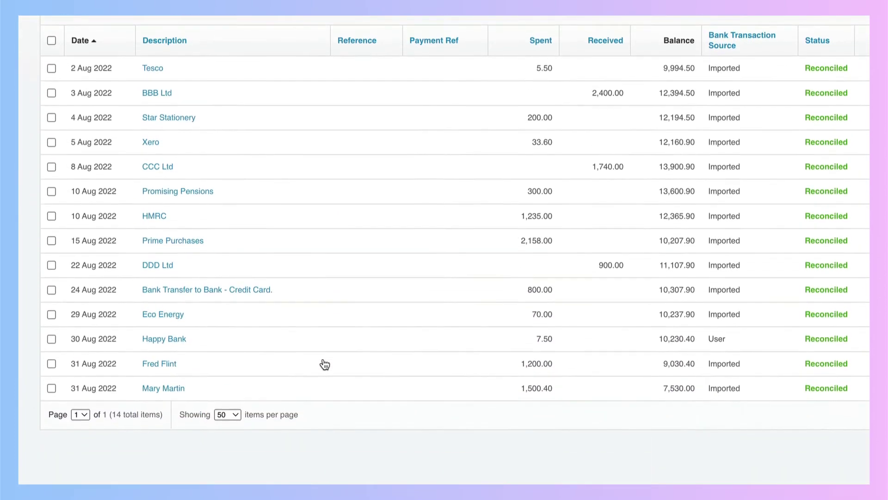
pyautogui.scroll(8, 324, 364)
pyautogui.scroll(4, 324, 364)
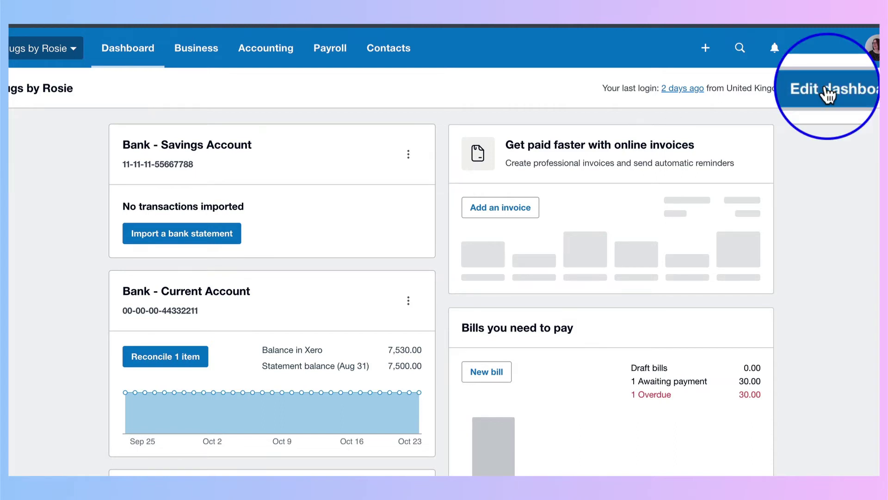
# Step: In dashboard edit mode, drag the Current Account card above Savings Account and save
pyautogui.click(828, 95)
pyautogui.scroll(-1, 389, 291)
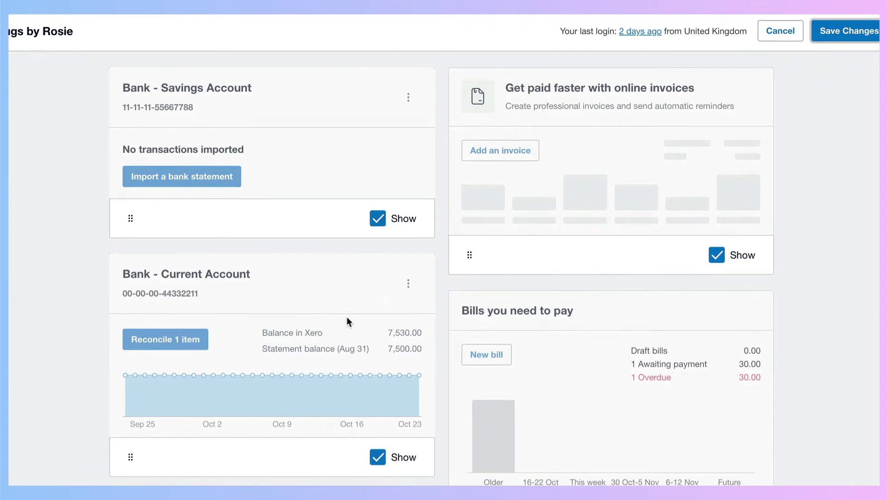
pyautogui.moveTo(128, 461); pyautogui.dragTo(113, 266)
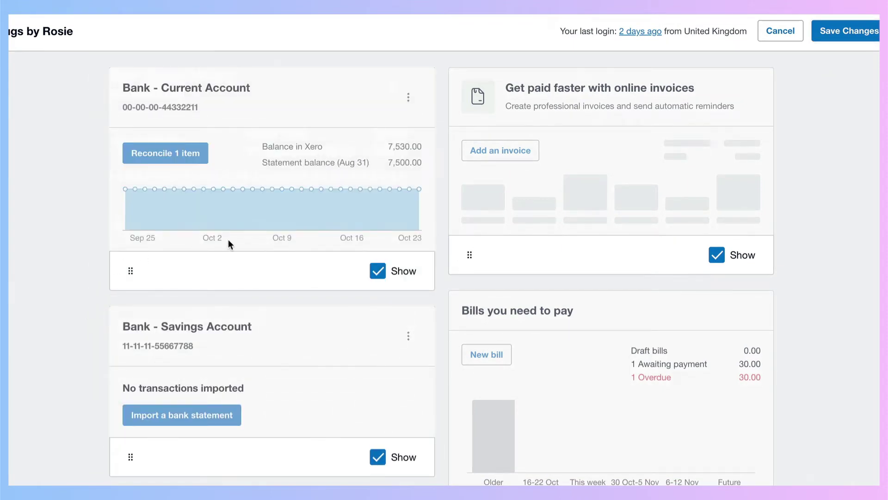
pyautogui.click(828, 53)
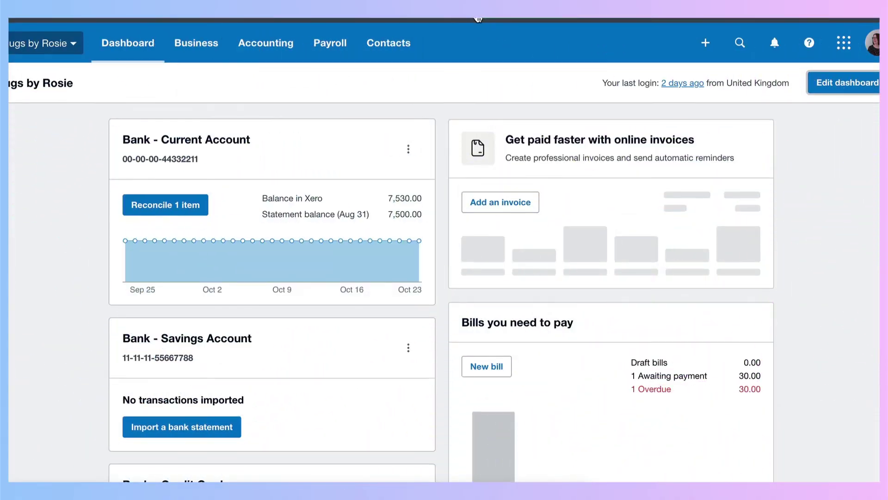
# Step: Untick Show on the Bank - Credit Card card in edit mode and save the dashboard
pyautogui.scroll(-6, 281, 198)
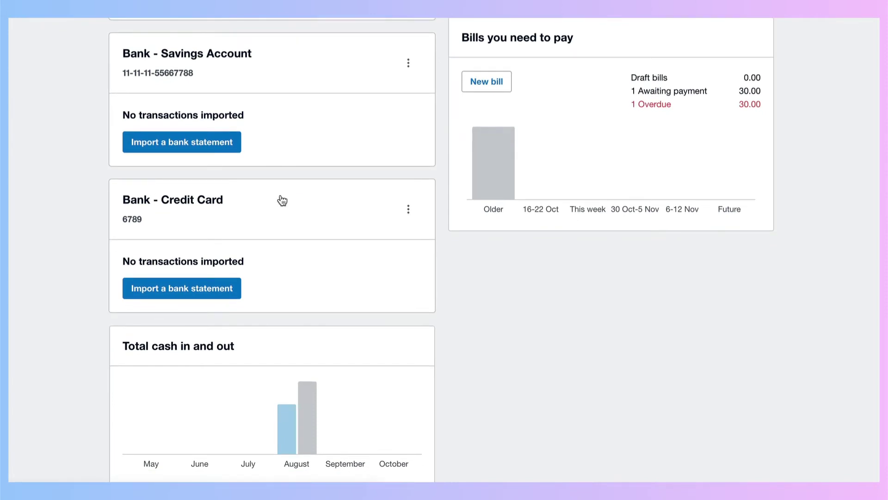
pyautogui.scroll(1, 281, 200)
pyautogui.scroll(1, 280, 198)
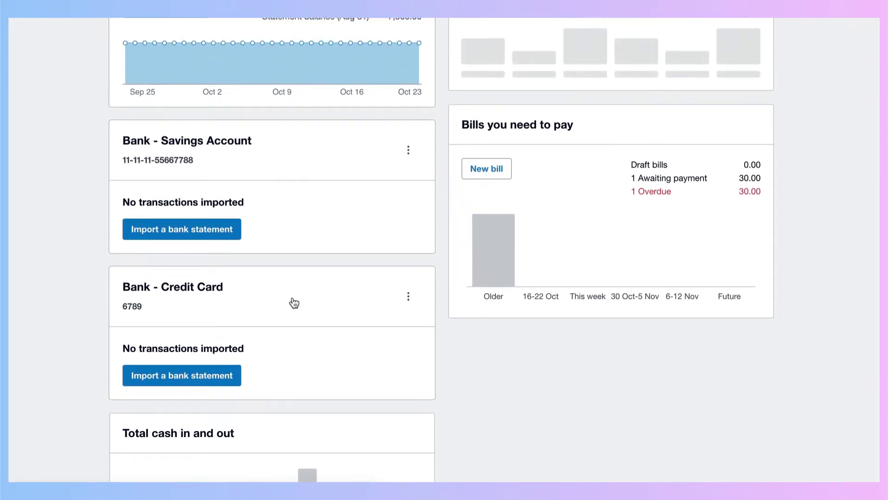
pyautogui.scroll(5, 294, 303)
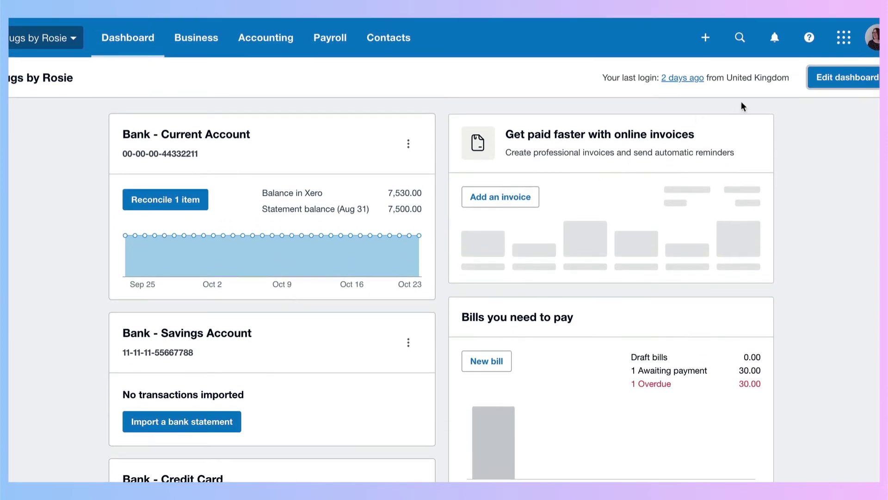
pyautogui.click(826, 80)
pyautogui.scroll(-8, 415, 262)
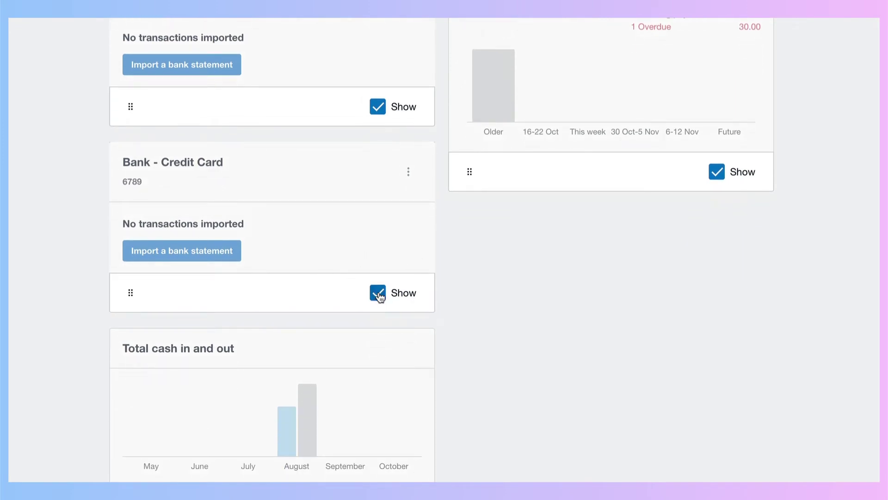
pyautogui.click(378, 293)
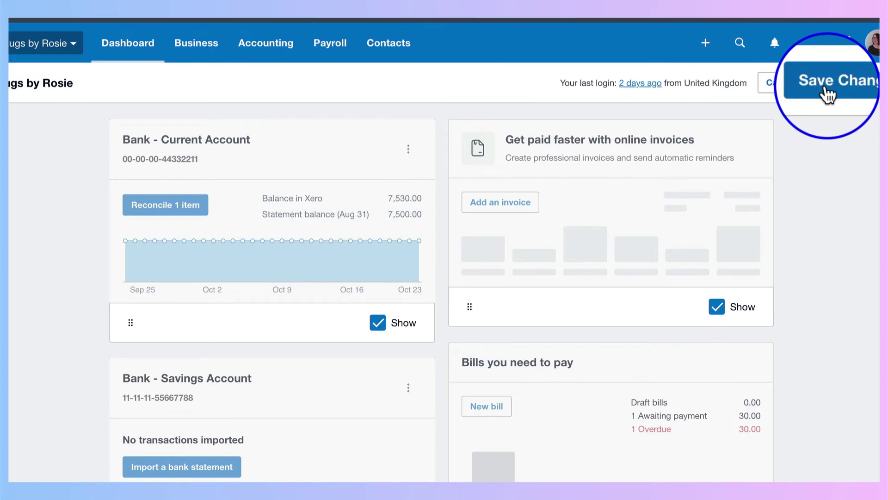
pyautogui.click(825, 83)
pyautogui.scroll(-3, 324, 218)
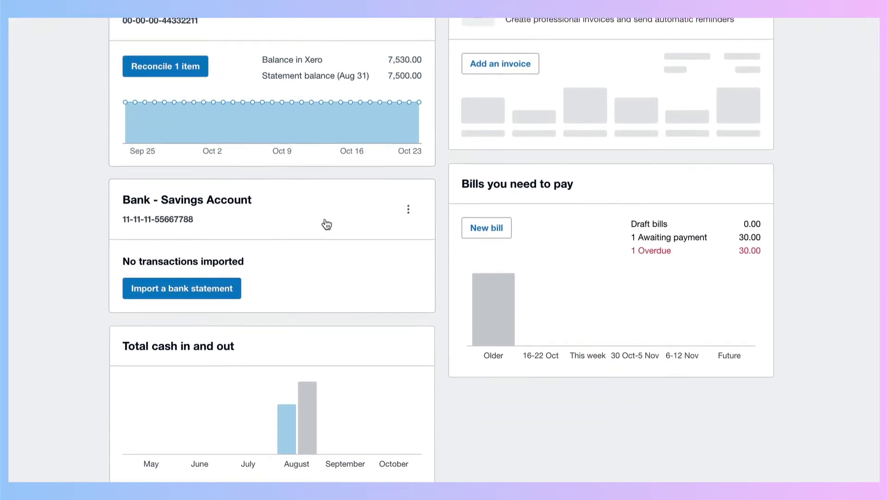
pyautogui.scroll(3, 326, 222)
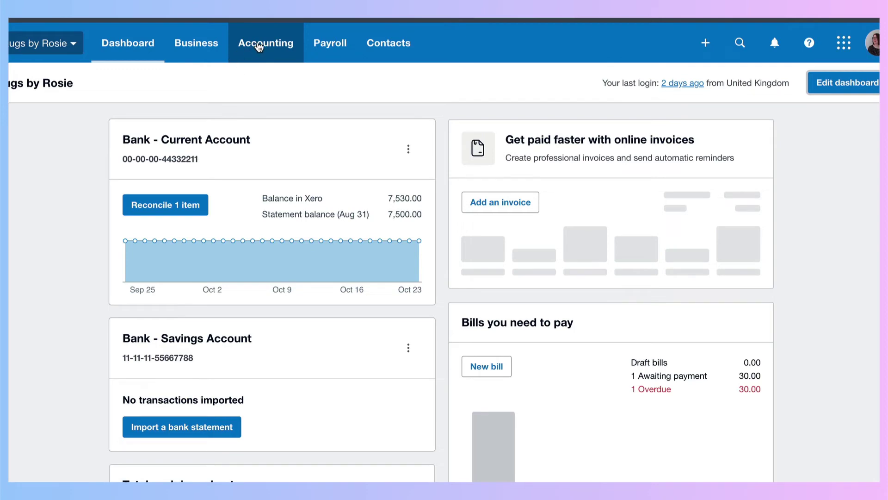
# Step: Go to Accounting > Bank Accounts to see all three bank accounts
pyautogui.click(259, 46)
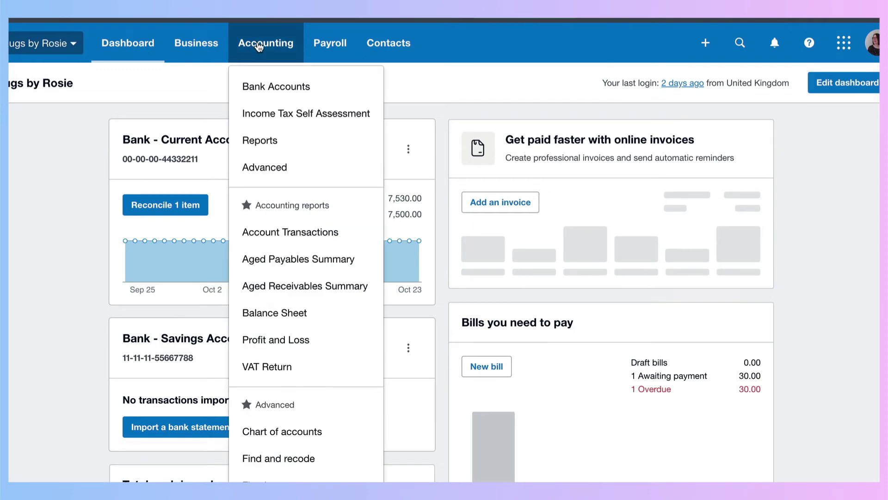
pyautogui.click(267, 87)
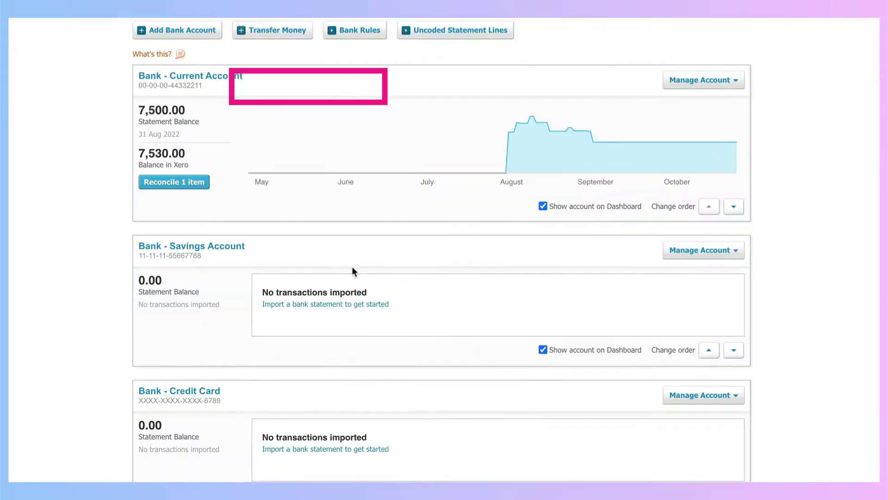
pyautogui.scroll(-2, 351, 267)
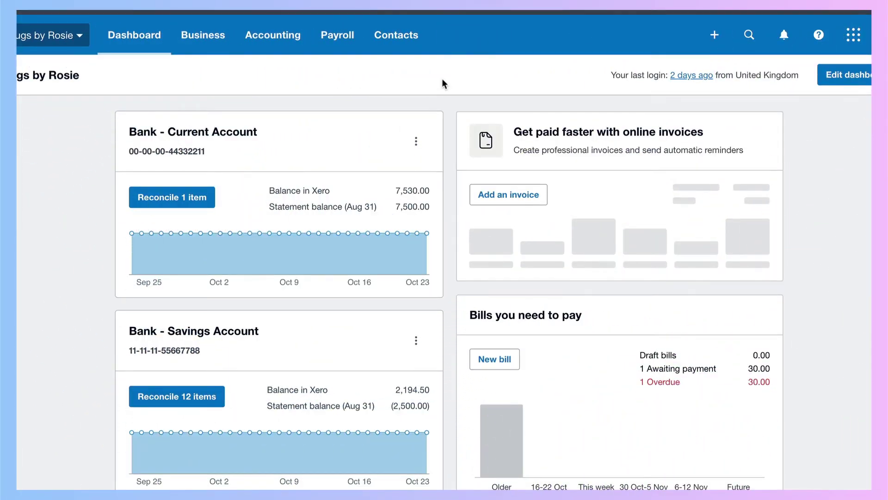
# Step: Start reconciling the Savings Account's 12 items from its dashboard card
pyautogui.scroll(-4, 360, 268)
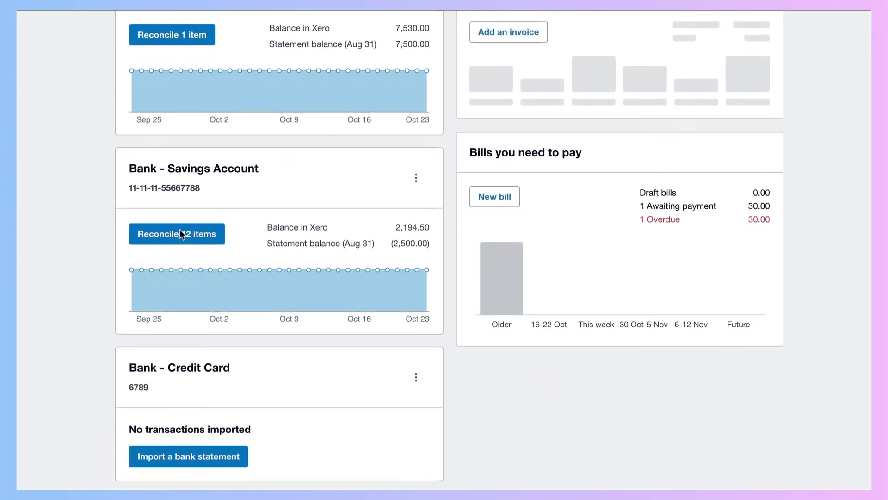
pyautogui.click(179, 235)
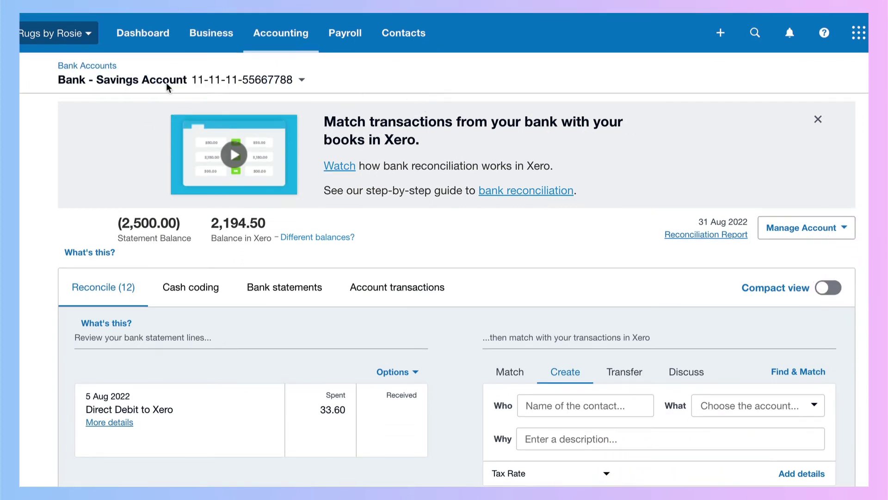
# Step: Open the Savings Account's Bank Statements from its card menu and show them grouped by Statements
pyautogui.click(143, 33)
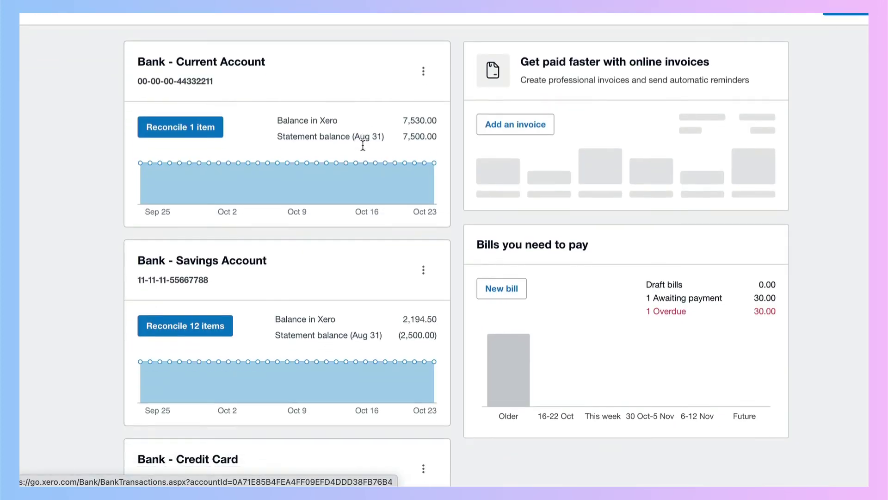
pyautogui.scroll(-1, 362, 144)
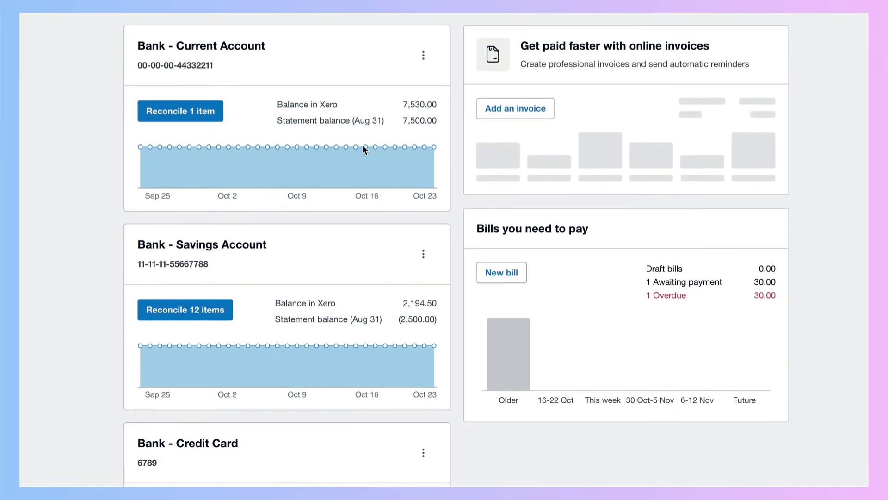
pyautogui.click(423, 254)
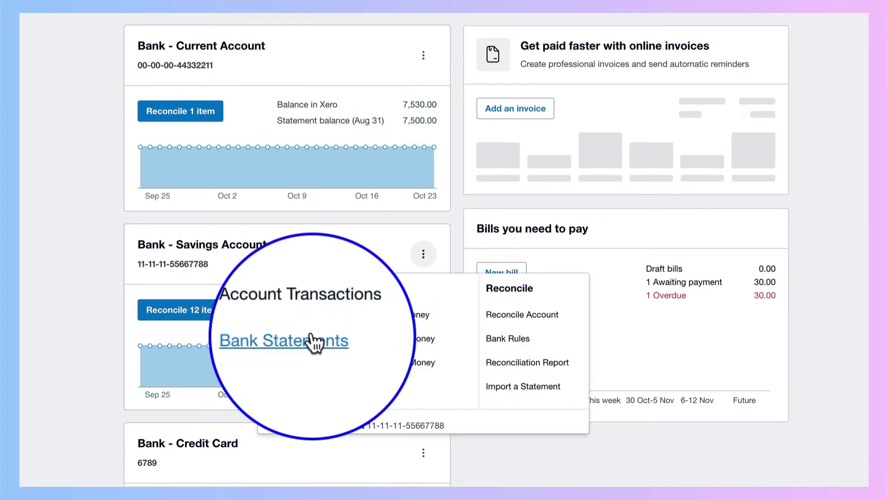
pyautogui.click(314, 342)
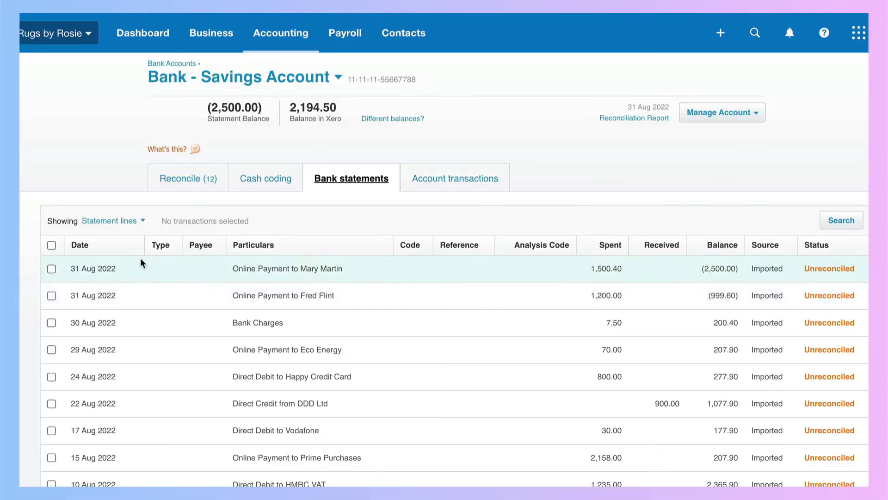
pyautogui.click(146, 222)
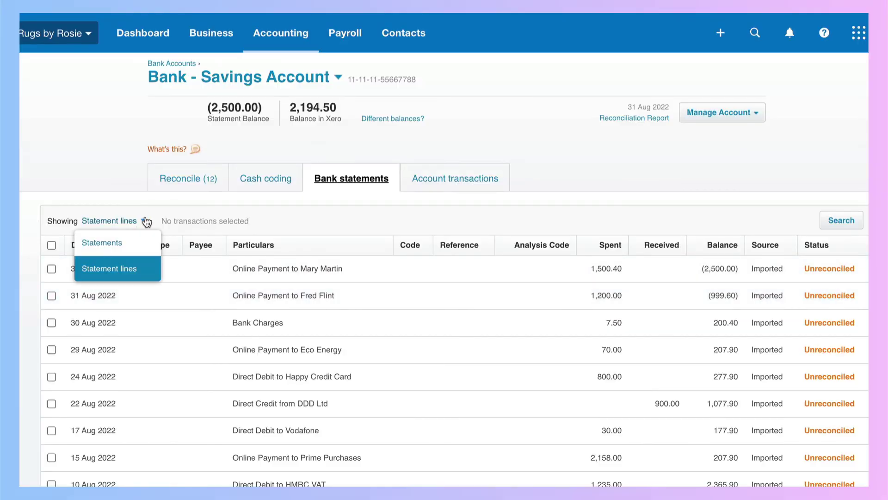
pyautogui.click(114, 242)
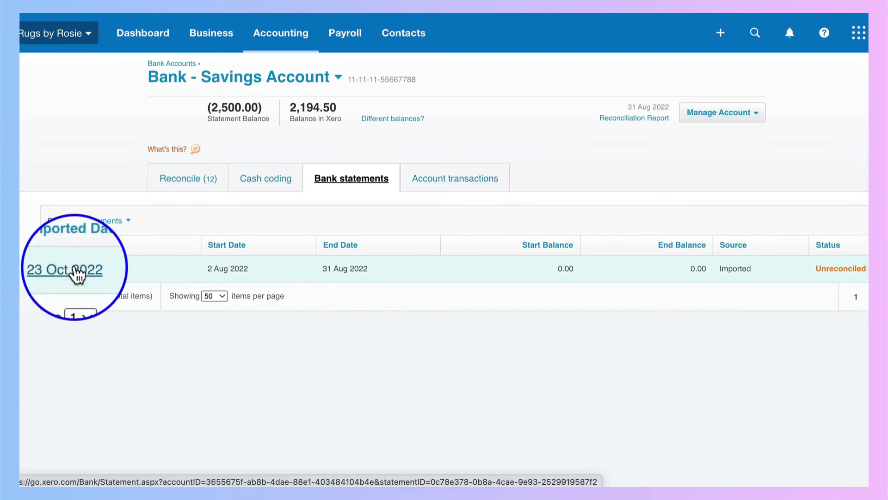
# Step: Open the statement imported 23 Oct 2022 and review its August lines, three already reconciled
pyautogui.click(74, 269)
pyautogui.scroll(-5, 76, 271)
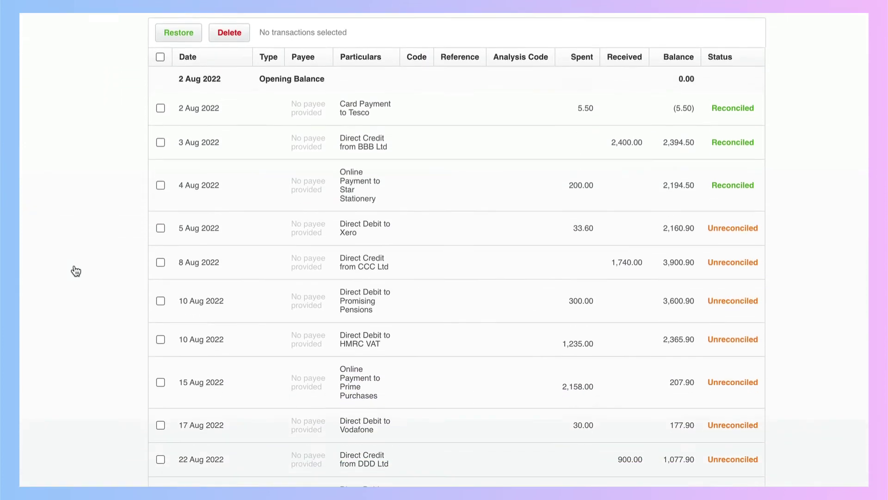
pyautogui.scroll(-6, 76, 271)
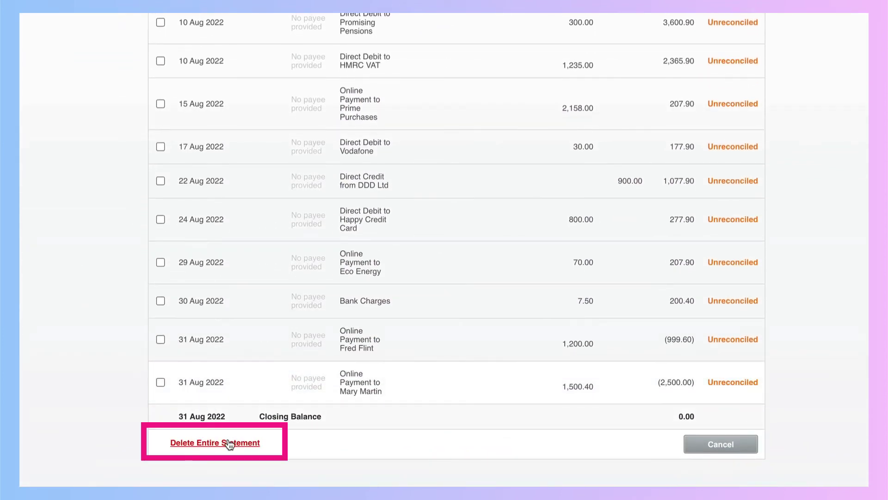
pyautogui.scroll(5, 465, 277)
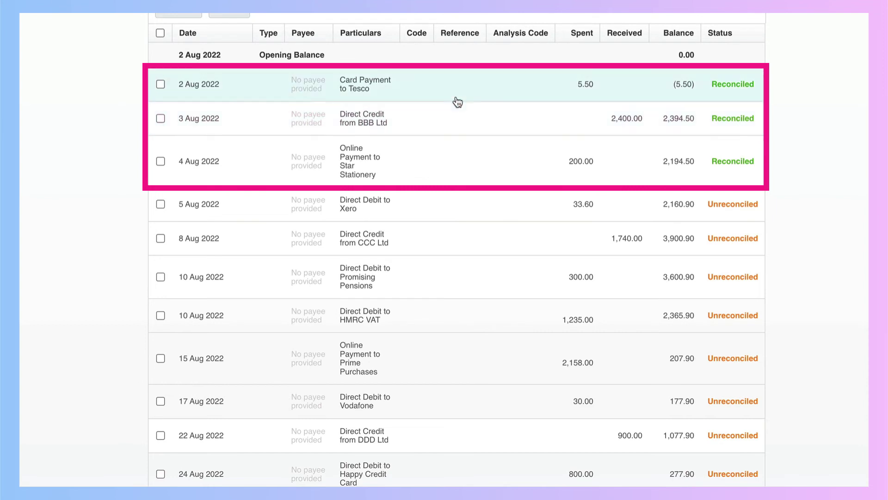
pyautogui.scroll(-3, 465, 167)
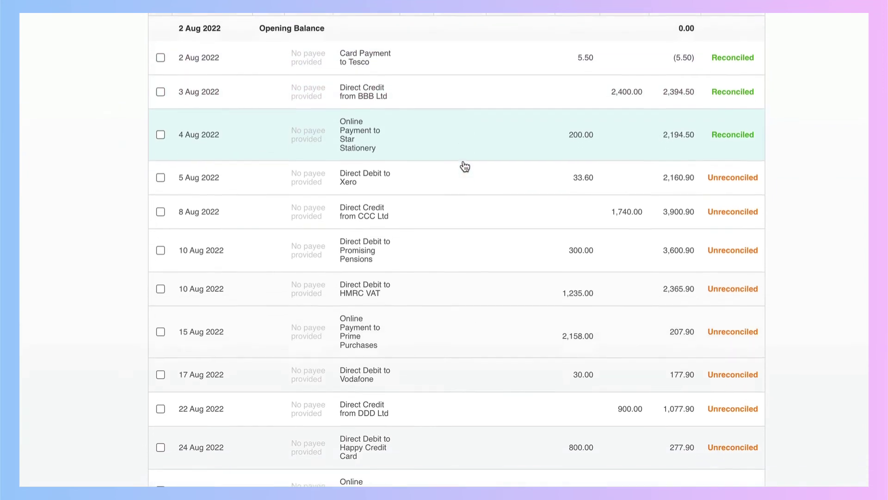
pyautogui.scroll(1, 462, 167)
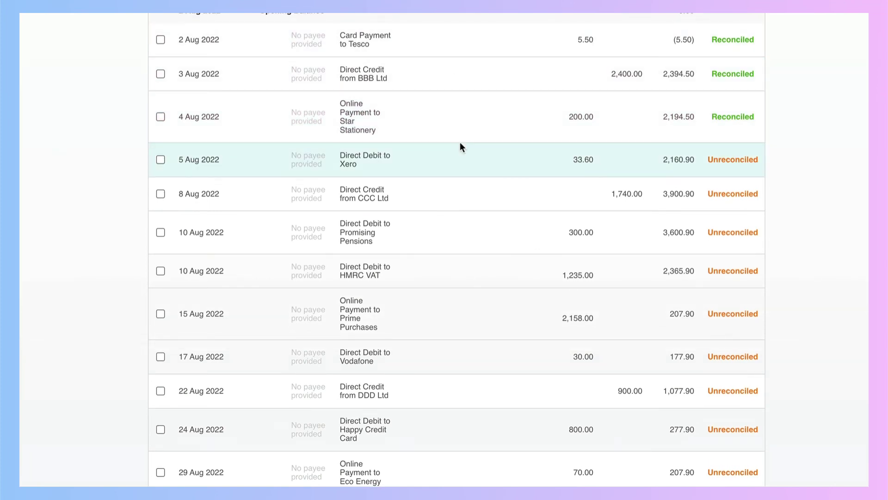
pyautogui.scroll(-5, 460, 142)
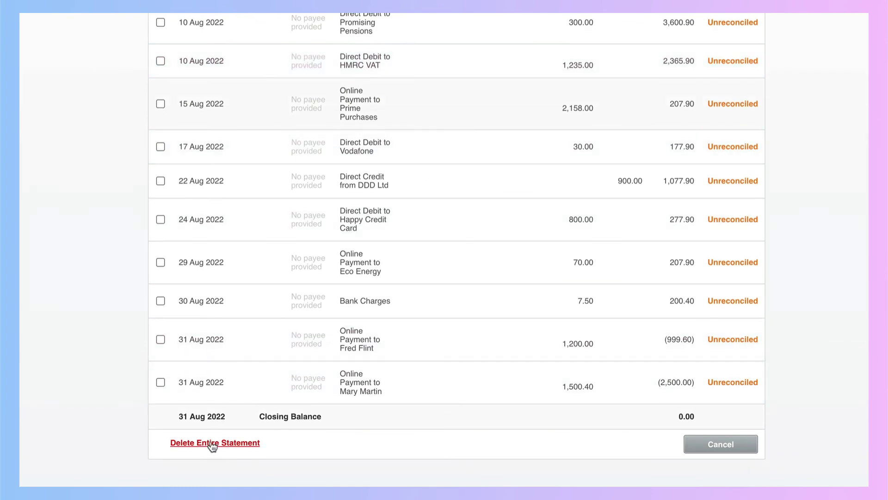
# Step: Delete the entire August statement together with its reconciled transactions
pyautogui.click(212, 444)
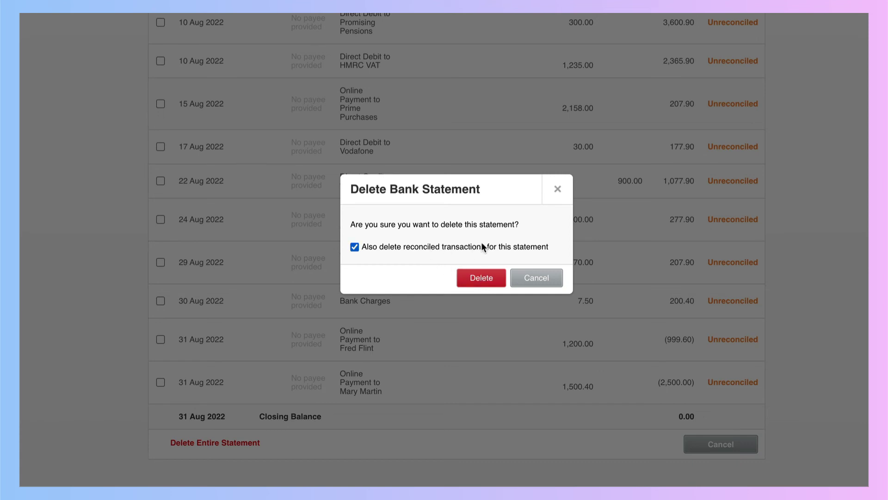
pyautogui.click(481, 279)
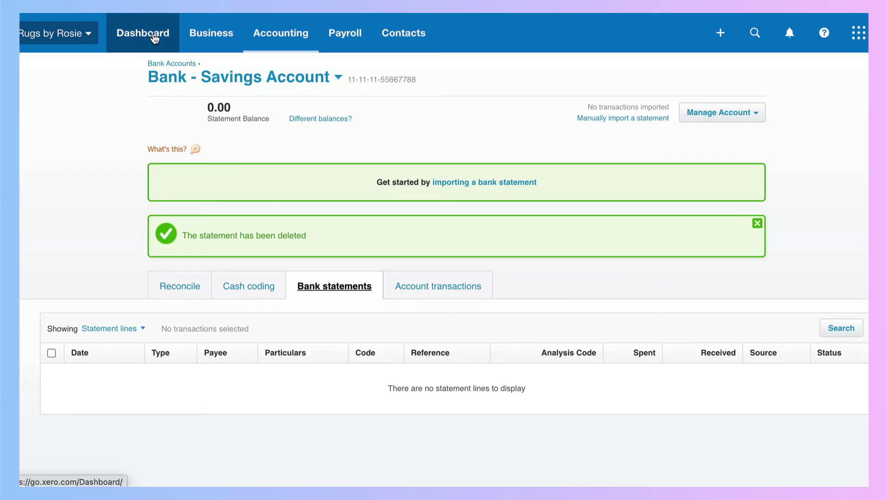
pyautogui.click(154, 38)
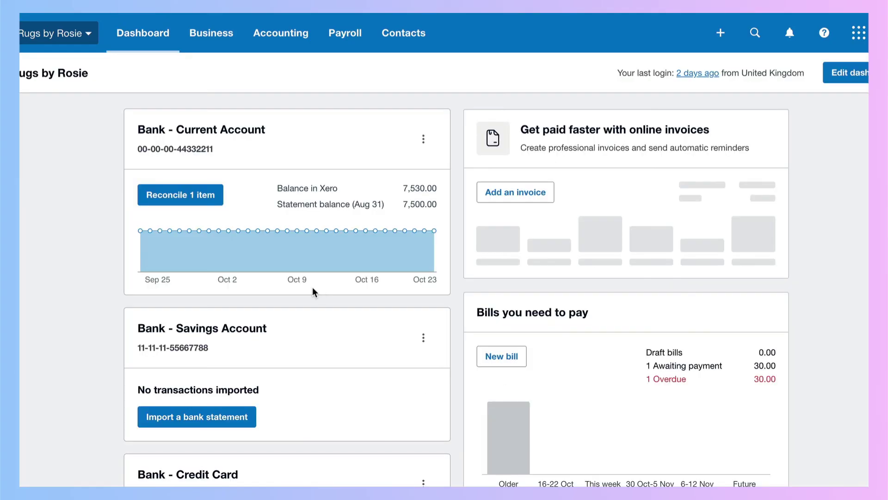
pyautogui.click(231, 329)
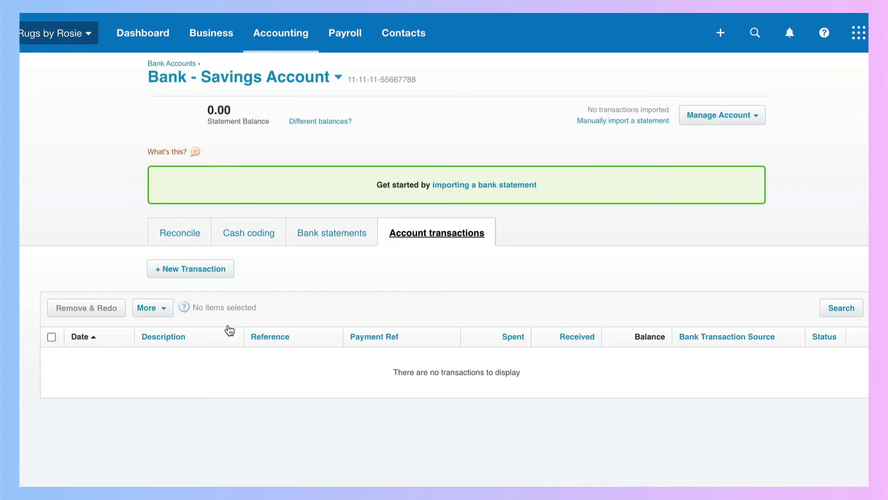